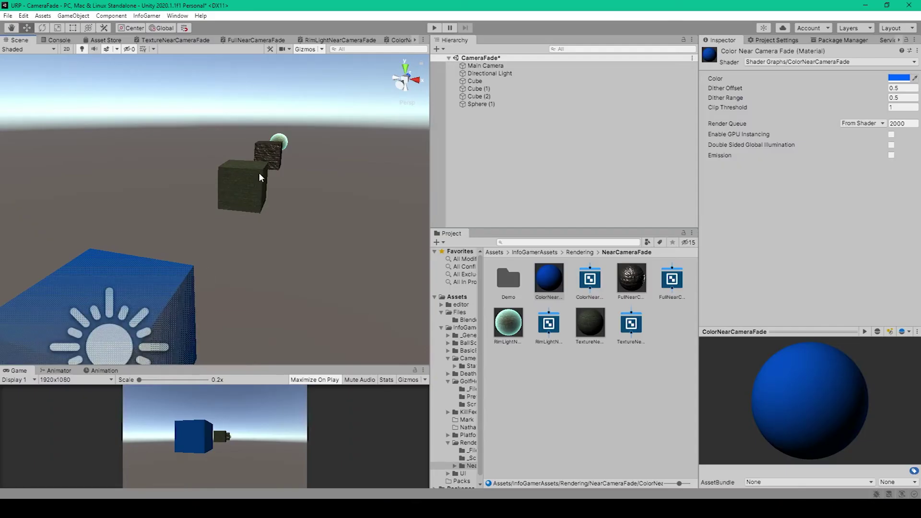
Examine the near-camera fade up close on the textured cube, the full-material cube and the rim-light sphere in the scene
left_click(259, 175)
key("f")
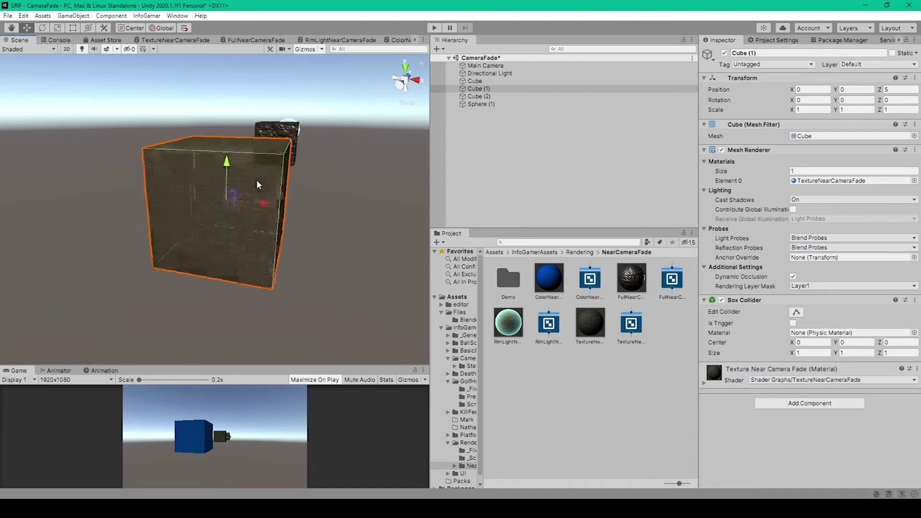
middle_click_drag(295, 162, 222, 192)
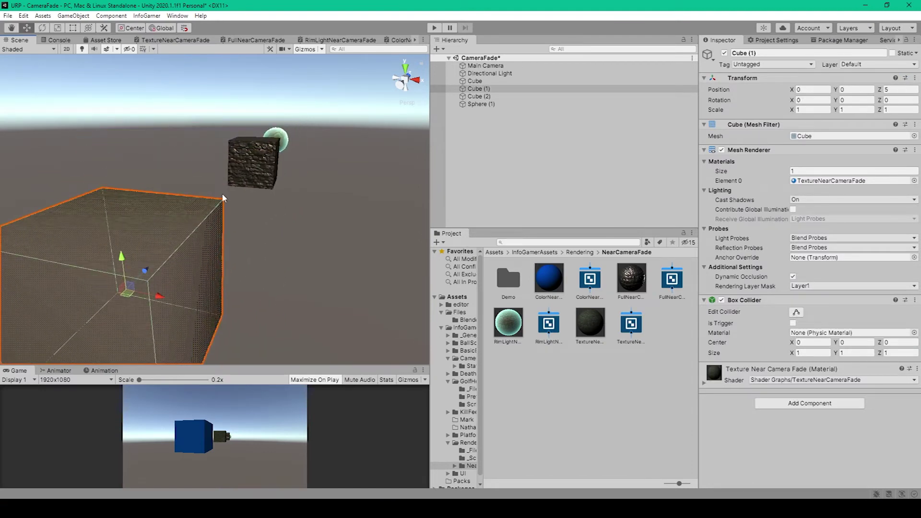
left_click(258, 161)
key("f")
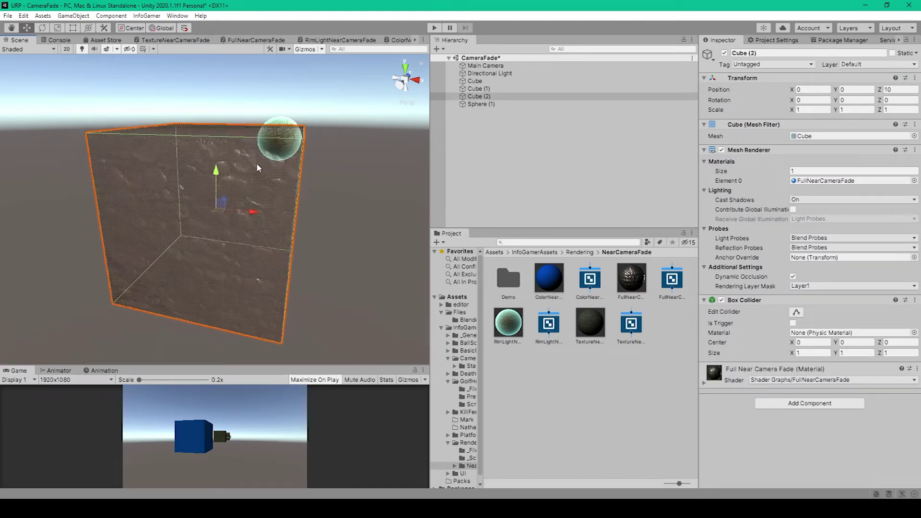
middle_click_drag(290, 174, 193, 208)
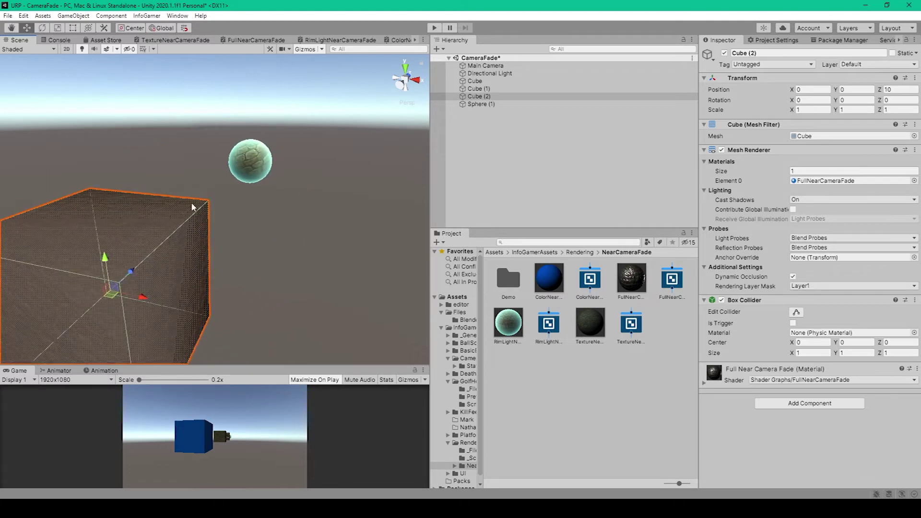
left_click(253, 166)
key("f")
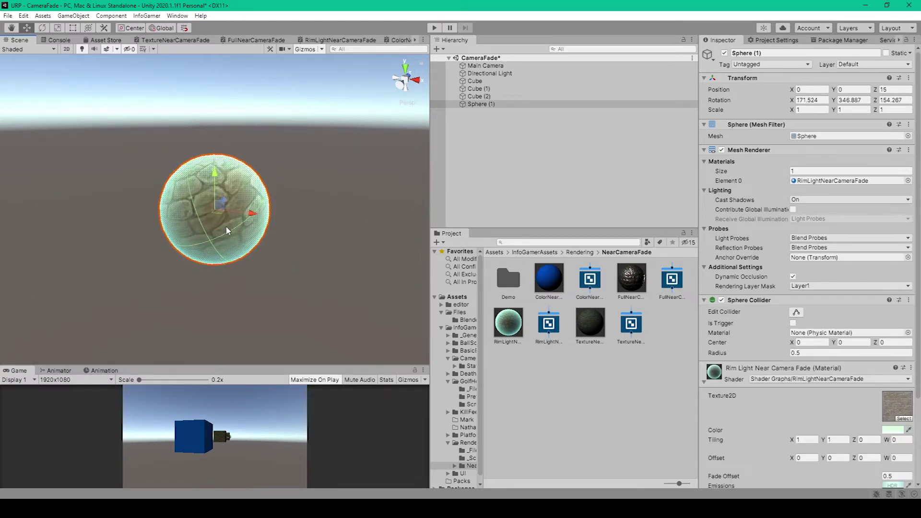
scroll(227, 228, "up", 3)
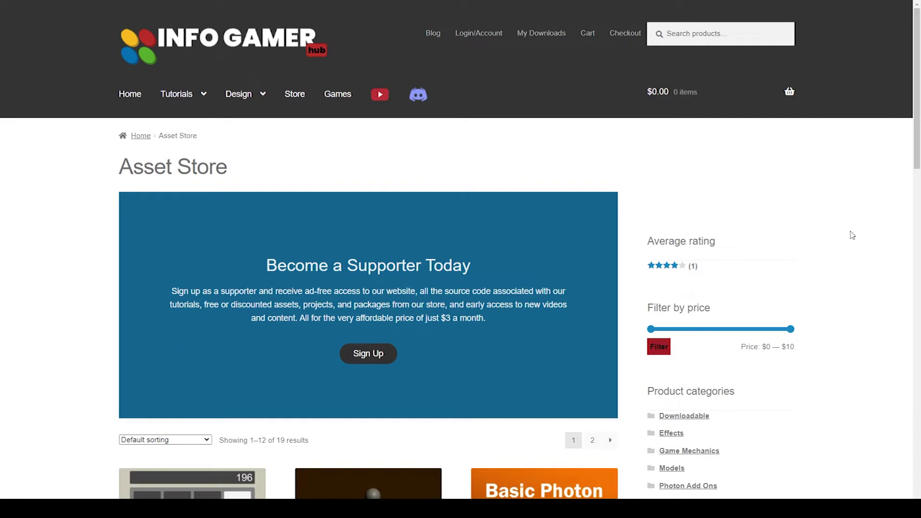
Open the Info Gamer URP Material Pack product page in the Info Gamer website's asset store
scroll(181, 350, "down", 15)
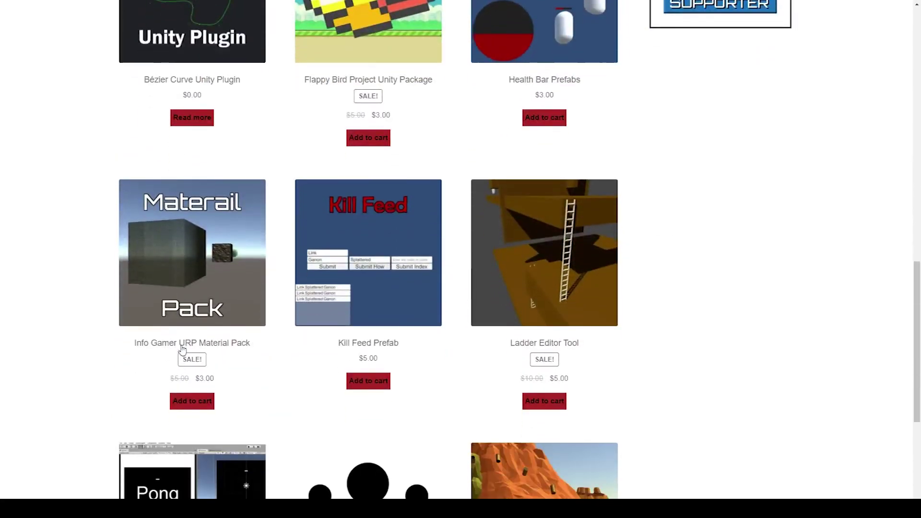
left_click(191, 262)
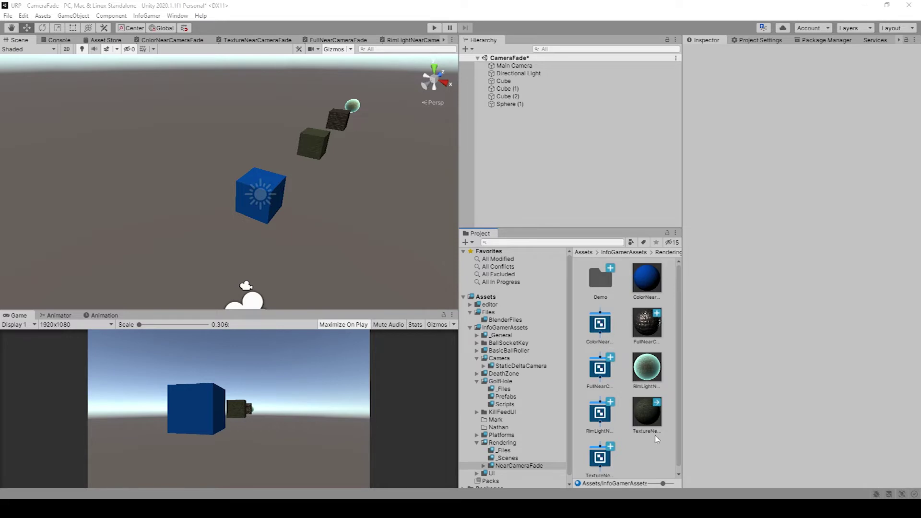
Inspect the properties of the color, texture, full and rim-light near-camera-fade materials one after another
left_click(647, 288)
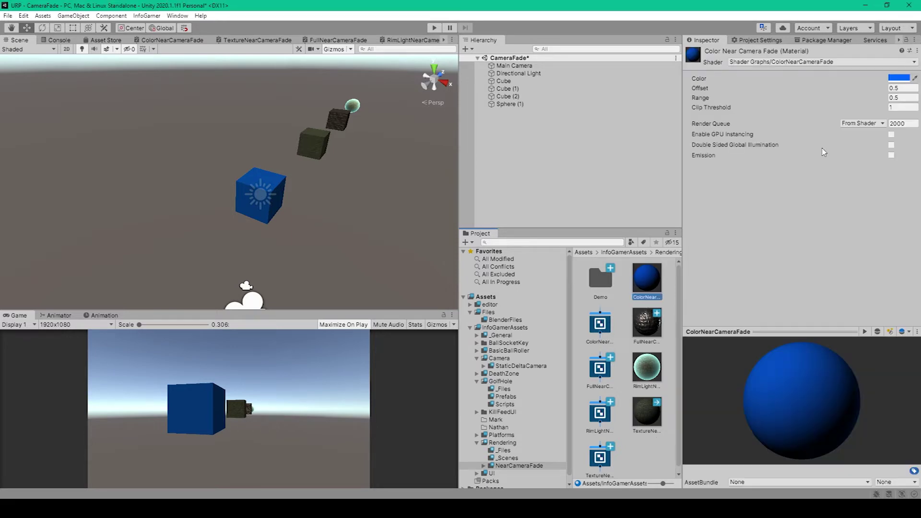
left_click(654, 423)
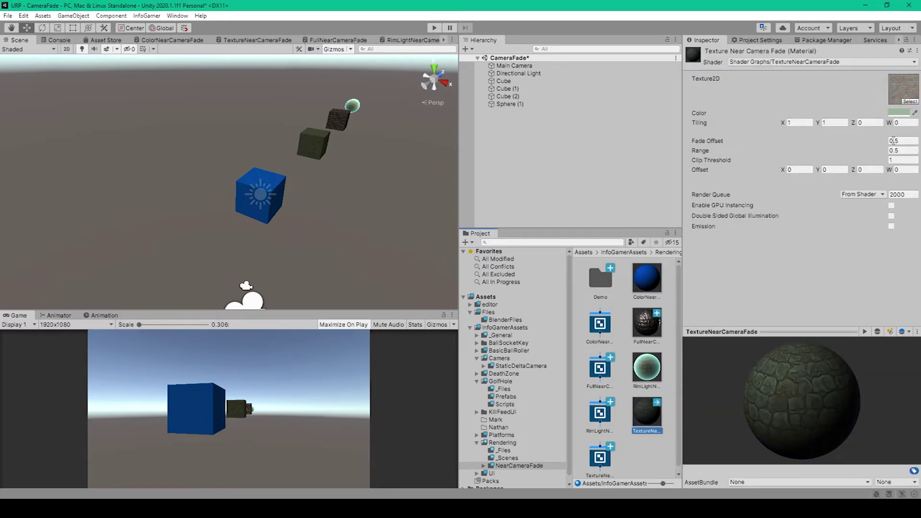
key("Up")
key("Up")
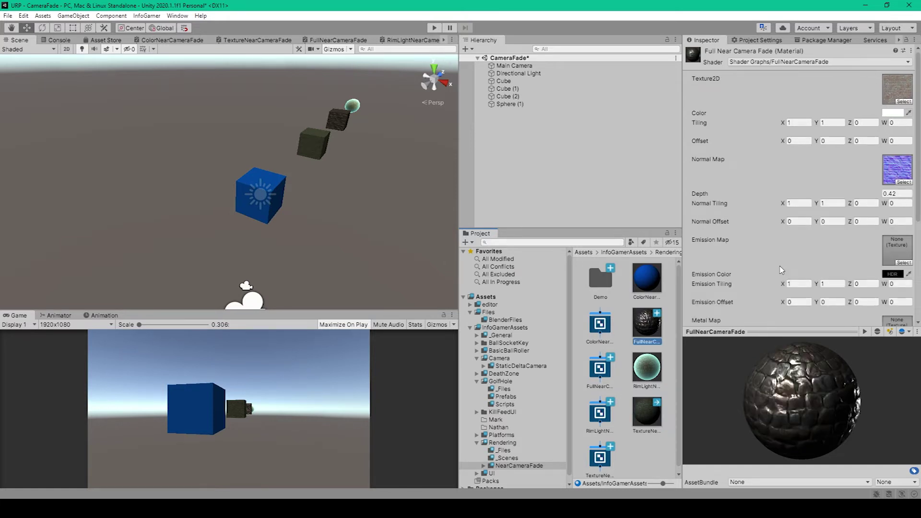
key("Down")
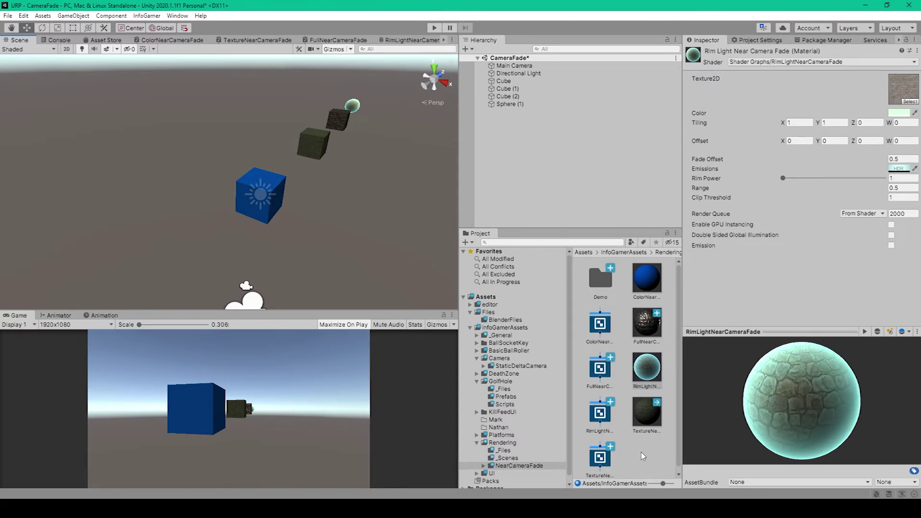
right_click(643, 456)
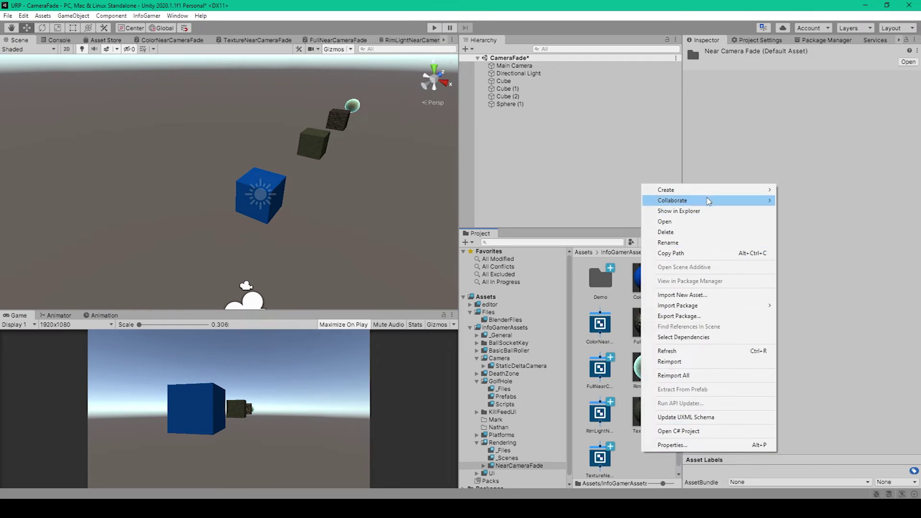
mouse_move(705, 190)
mouse_move(815, 112)
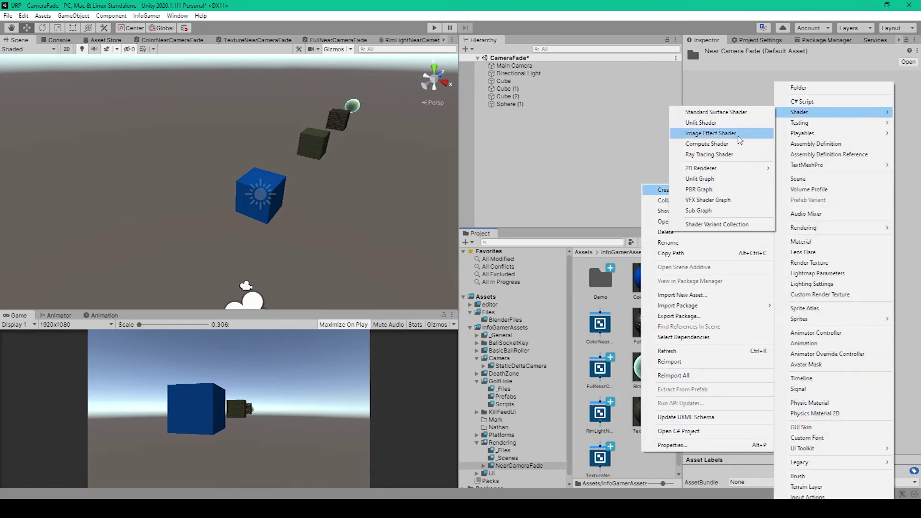
Open the ColorNearCameraFade shader graph from the NearCameraFade folder for editing
left_click(599, 324)
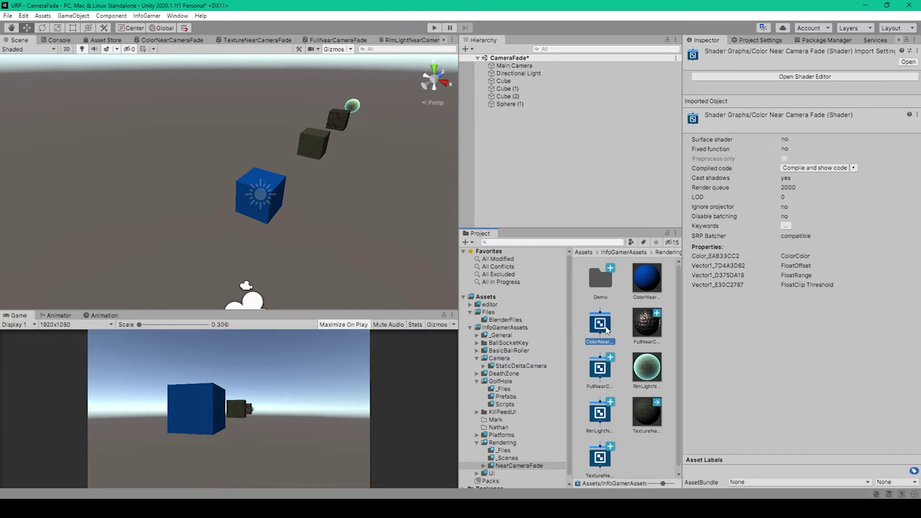
double_click(600, 325)
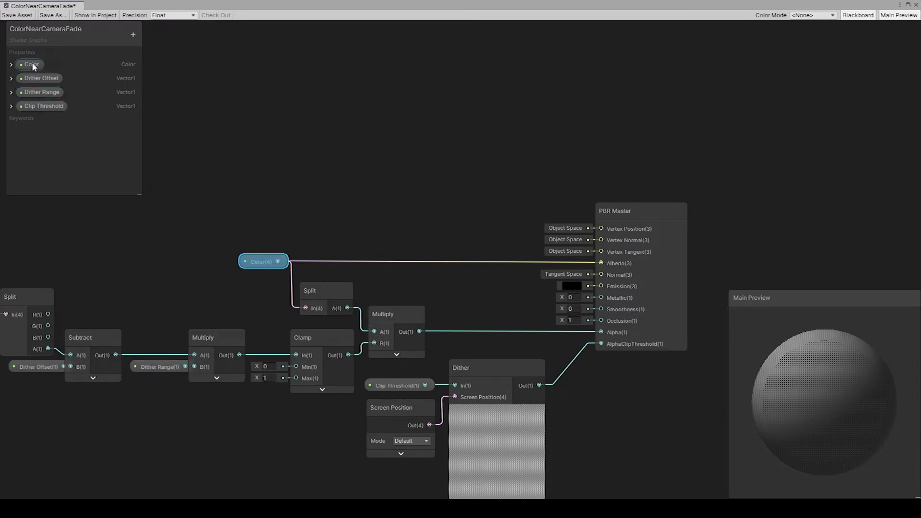
left_click(133, 35)
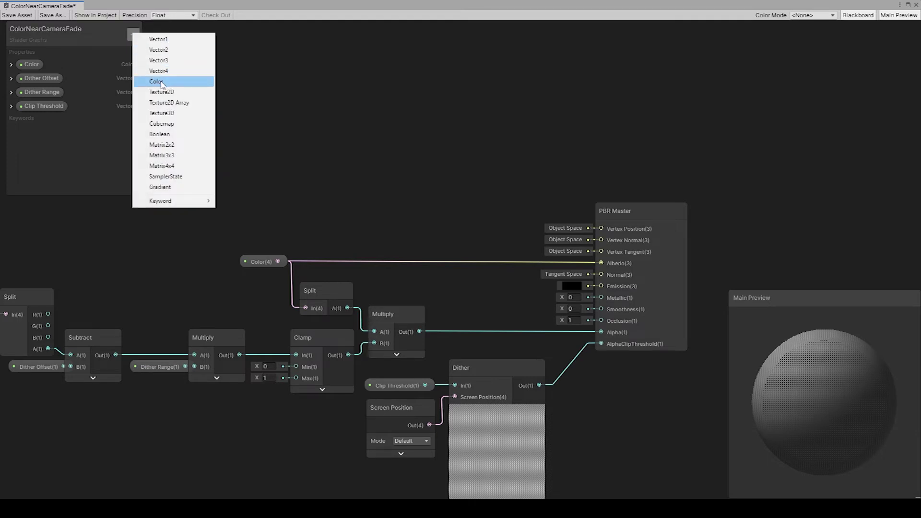
left_click(115, 70)
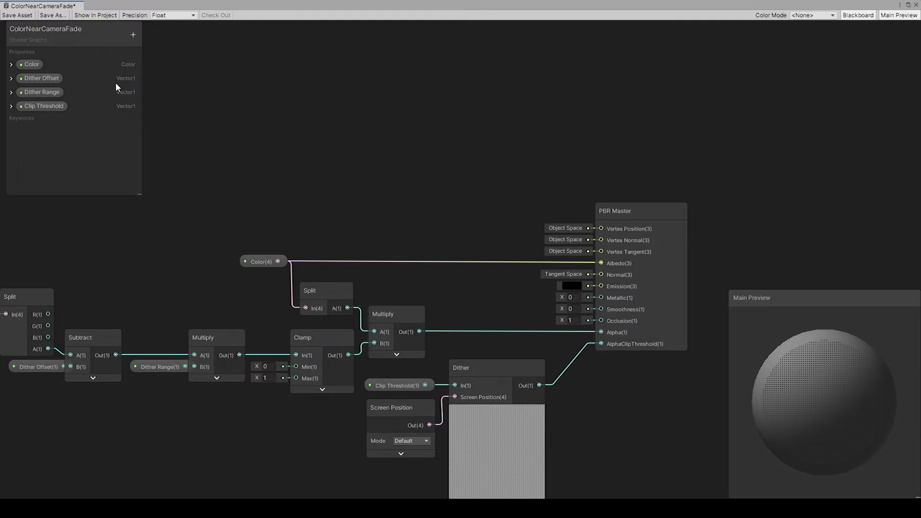
left_click(132, 35)
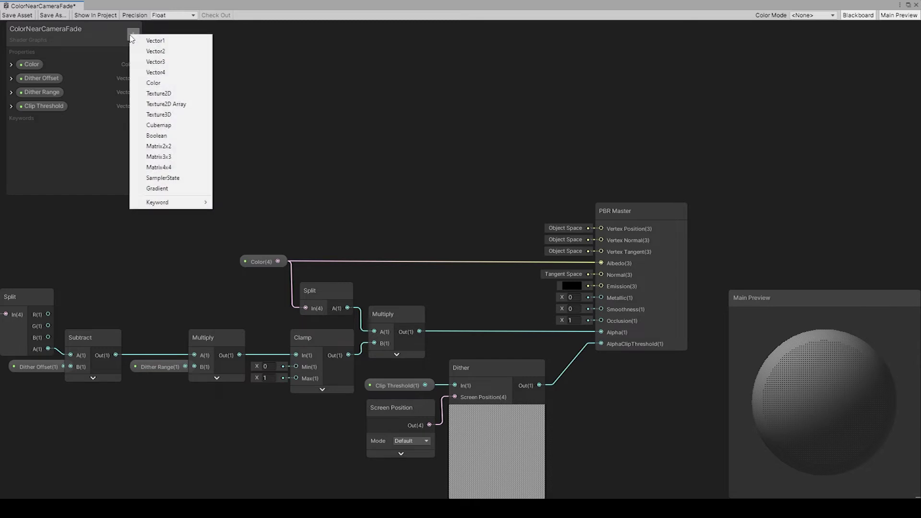
left_click(95, 78)
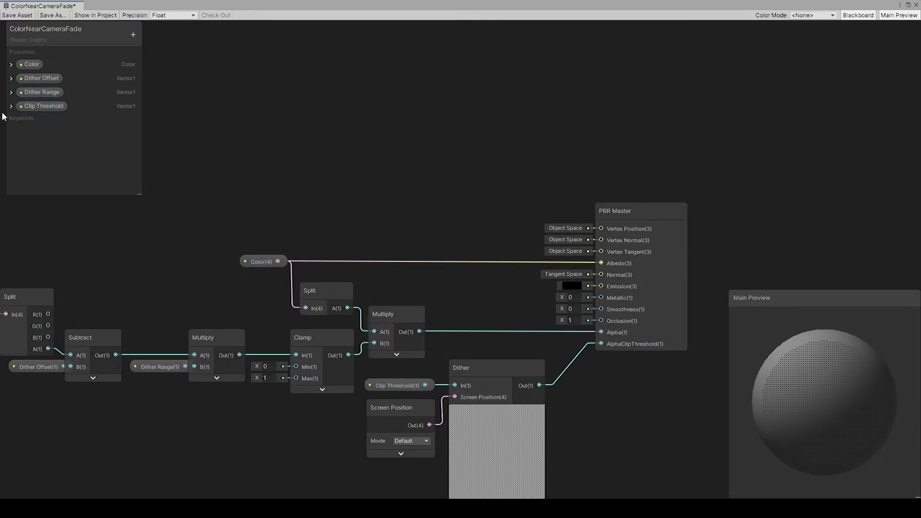
middle_click_drag(72, 261, 260, 243)
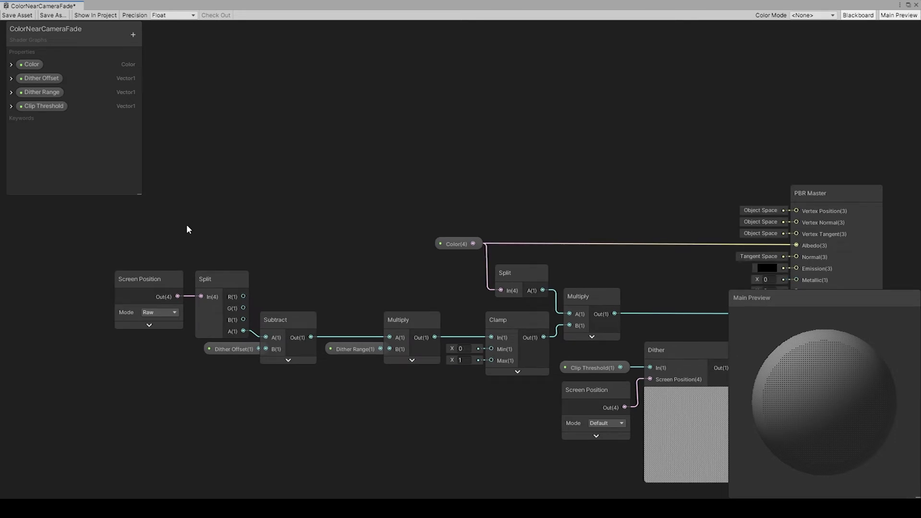
right_click(187, 225)
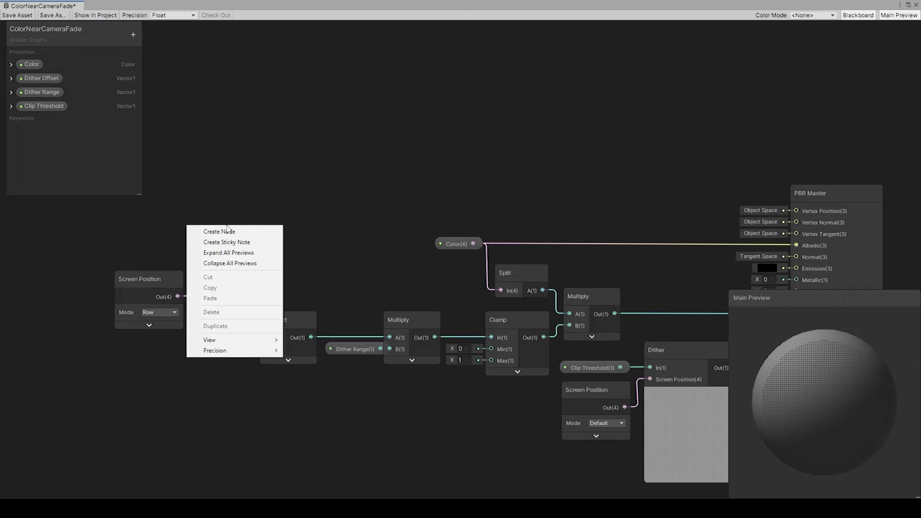
left_click(228, 232)
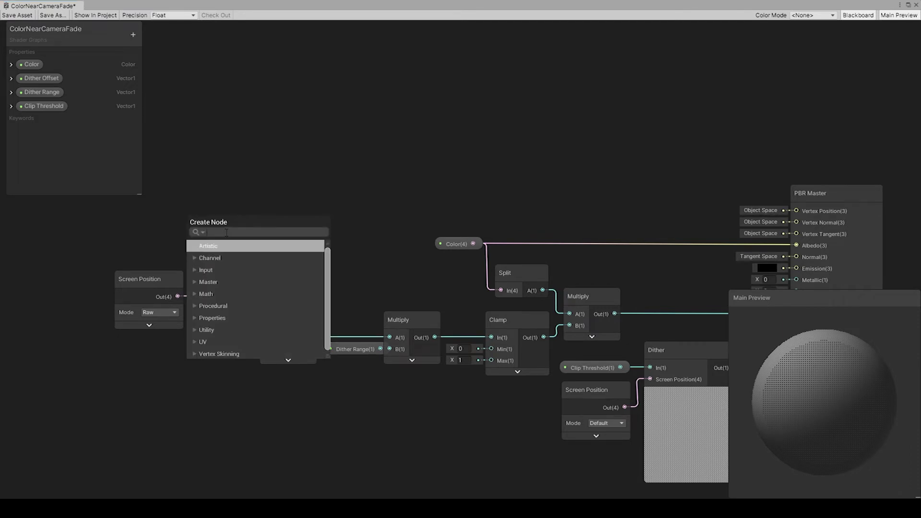
left_click(197, 200)
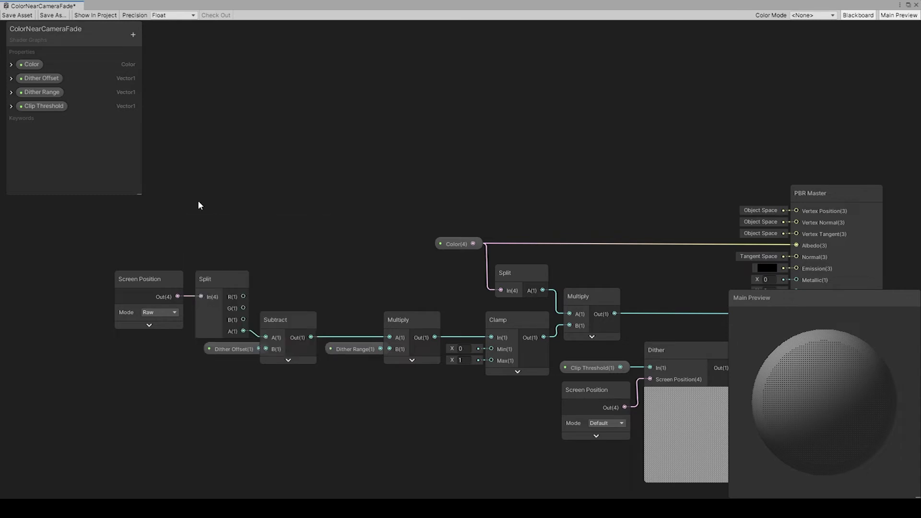
left_click(164, 280)
left_click_drag(177, 296, 227, 231)
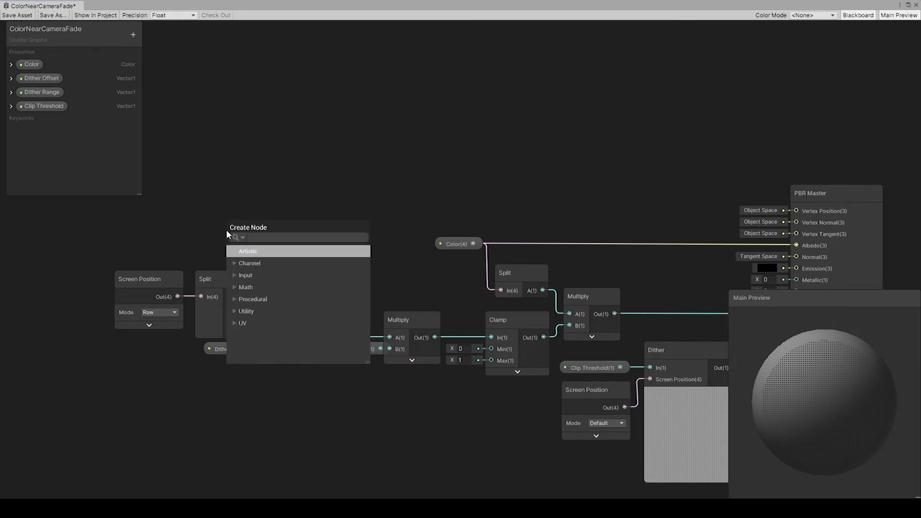
left_click(217, 283)
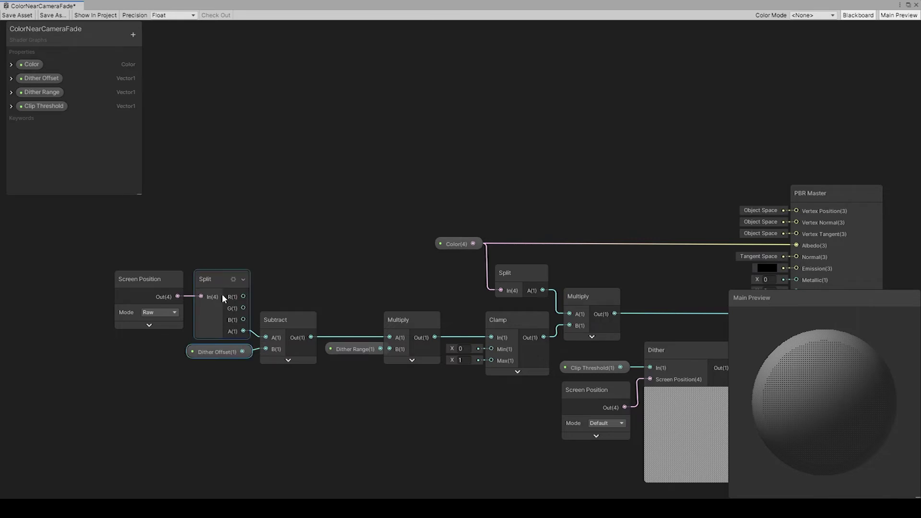
Examine the node chain from the raw Screen Position through Clamp and Multiply, and the Color links to the PBR Master's Albedo and Alpha
left_click(170, 287)
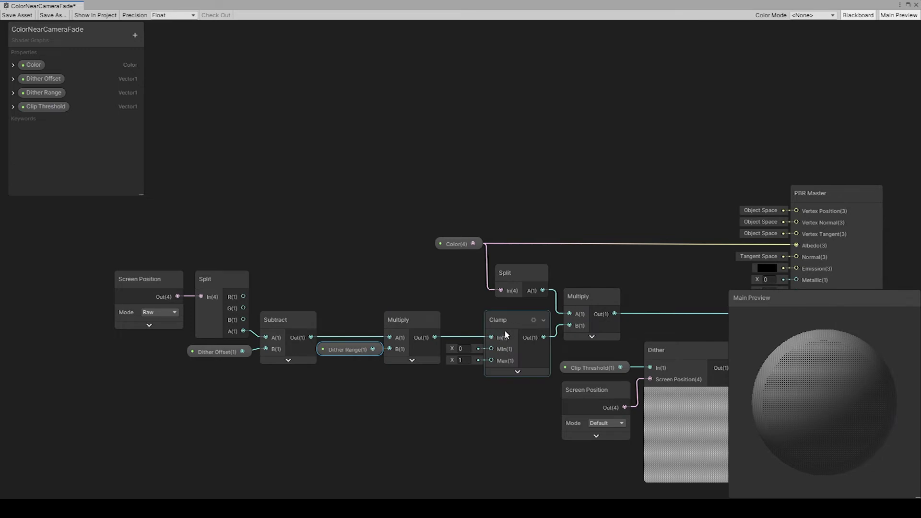
middle_click_drag(504, 330, 477, 318)
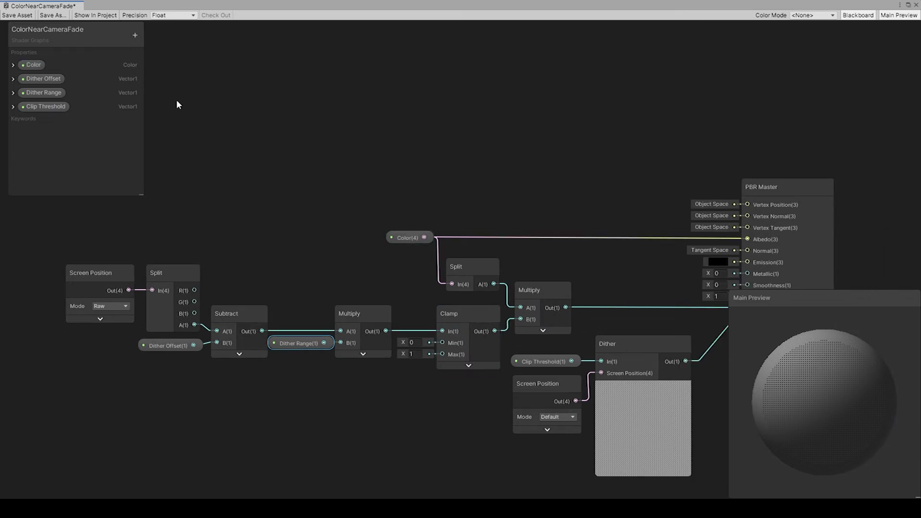
left_click(34, 65)
middle_click_drag(425, 238, 422, 229)
left_click_drag(422, 229, 744, 231)
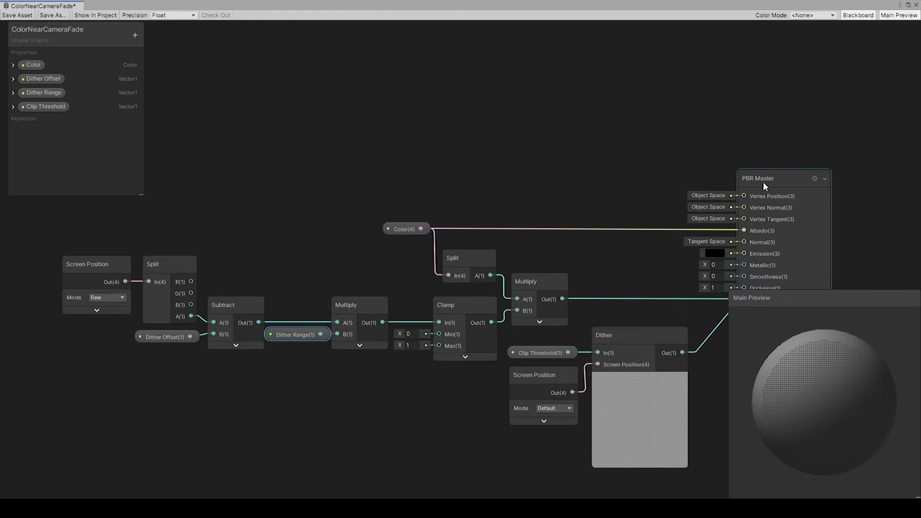
left_click(469, 272)
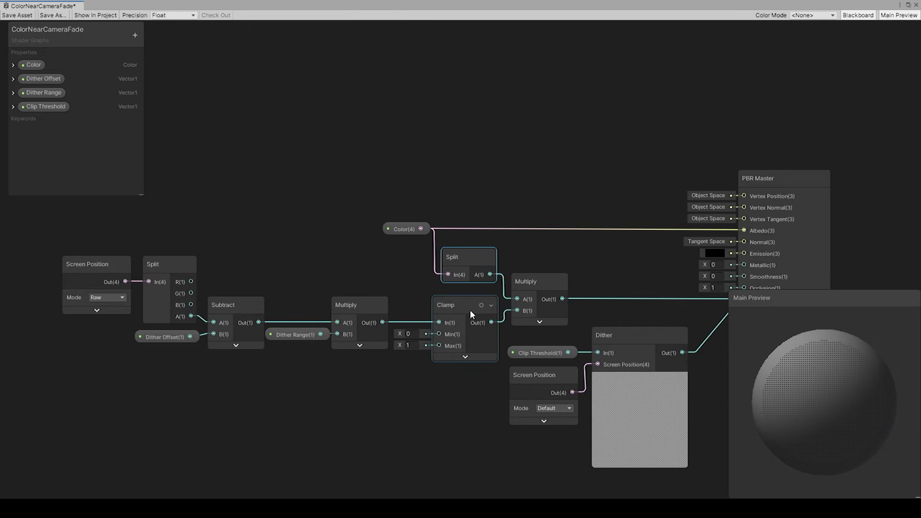
middle_click_drag(601, 311, 438, 313)
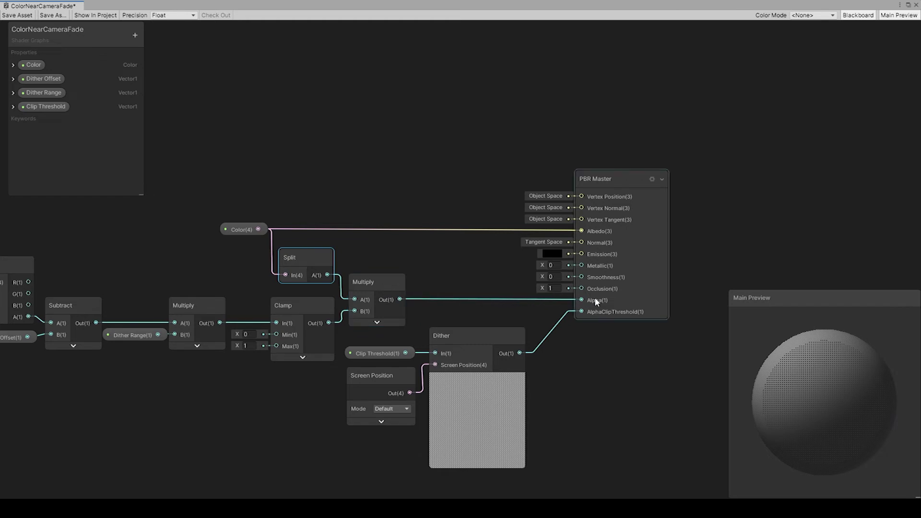
left_click(484, 311)
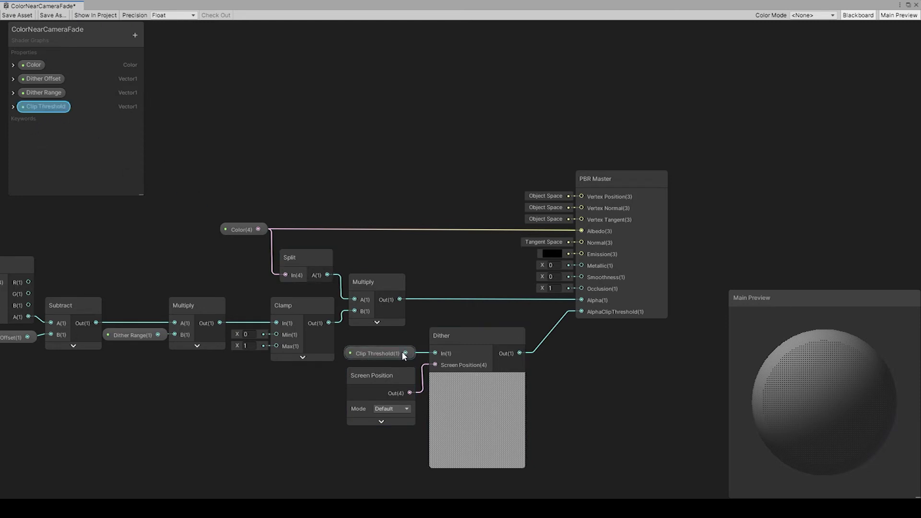
Remove the separate Screen Position node feeding the Dither node, leaving its Default input, and save the shader graph asset
left_click(461, 356)
key("ctrl+z")
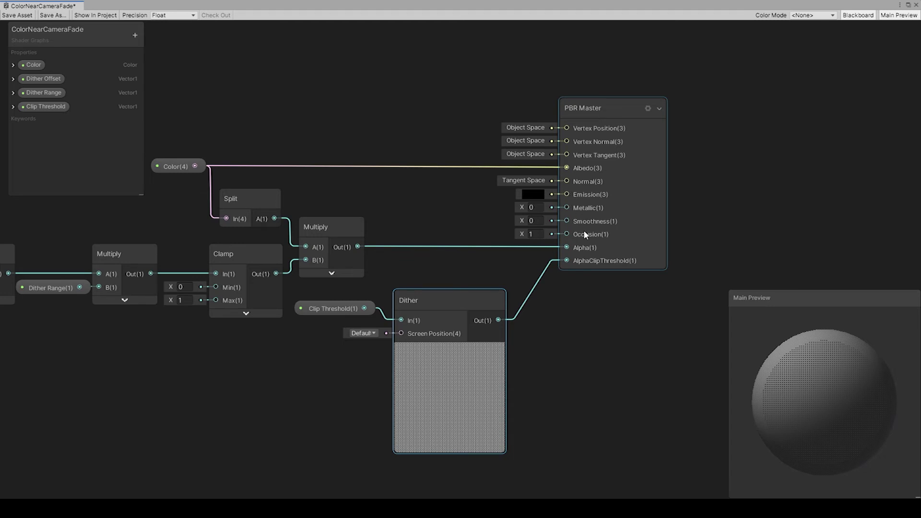
key("a")
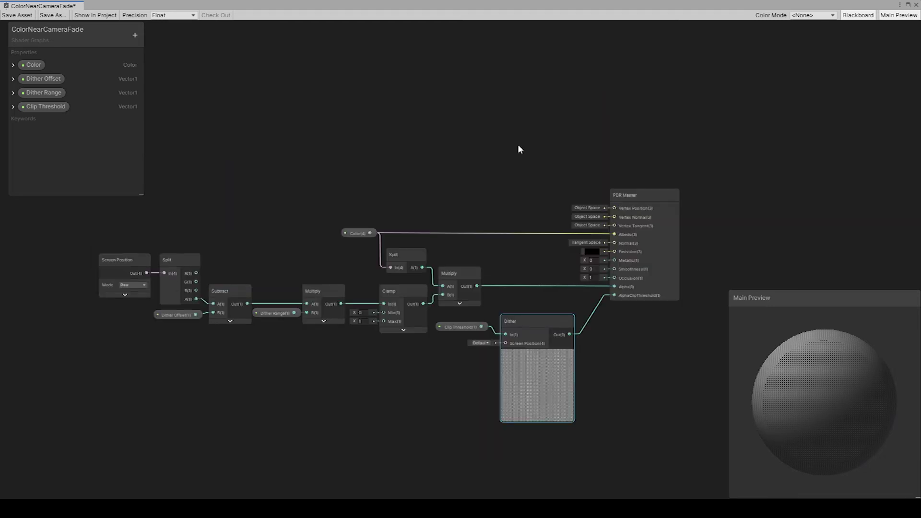
left_click(17, 16)
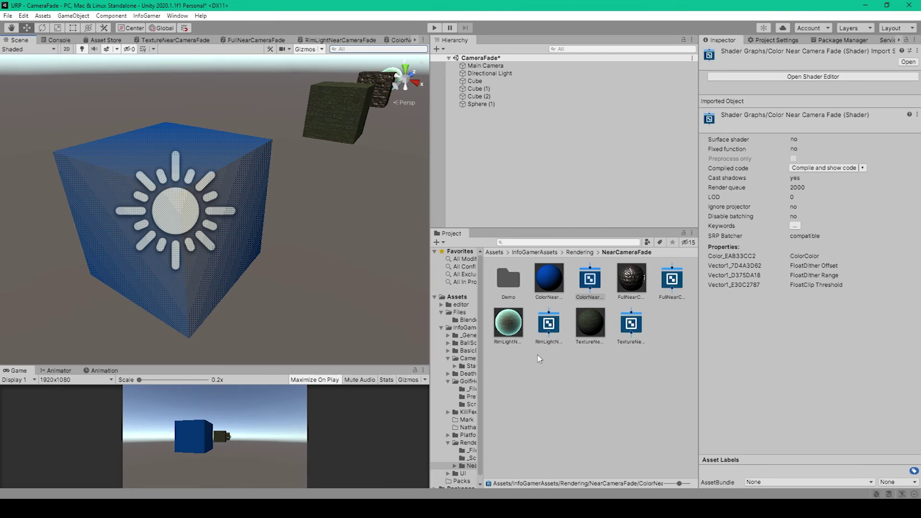
right_click(547, 391)
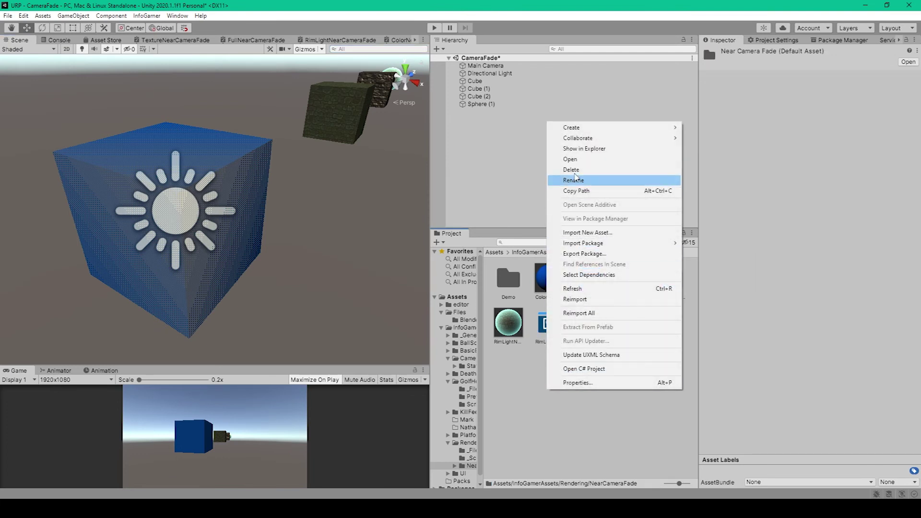
mouse_move(667, 127)
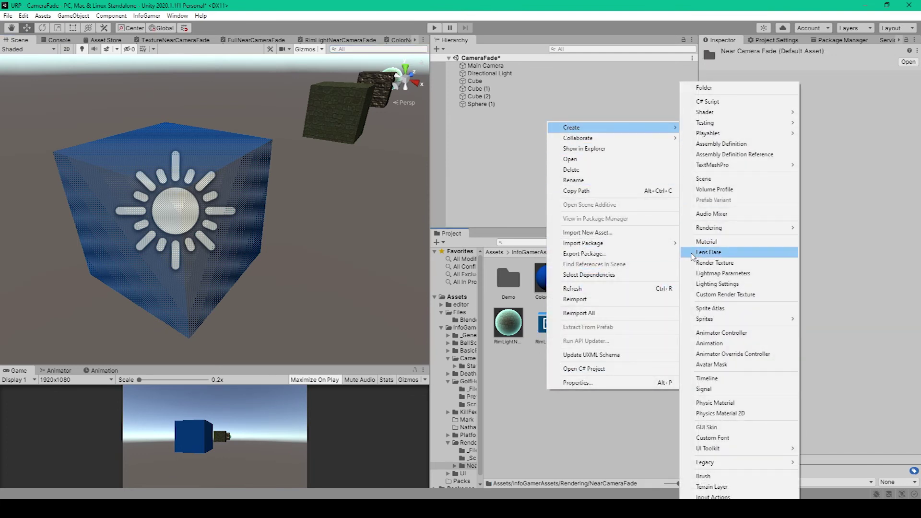
left_click(530, 422)
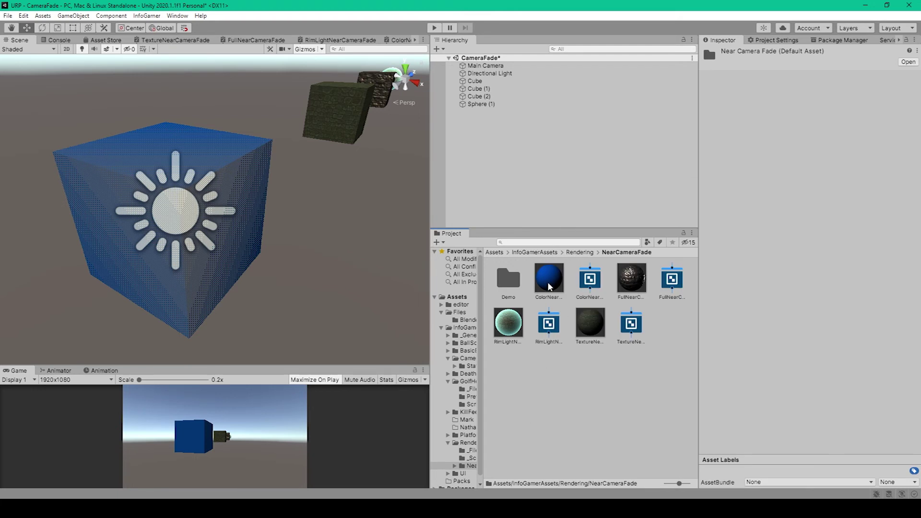
Assign the ColorNearCameraFade shader from the Shader Graphs group to the blue ColorNearCameraFade material
left_click(550, 286)
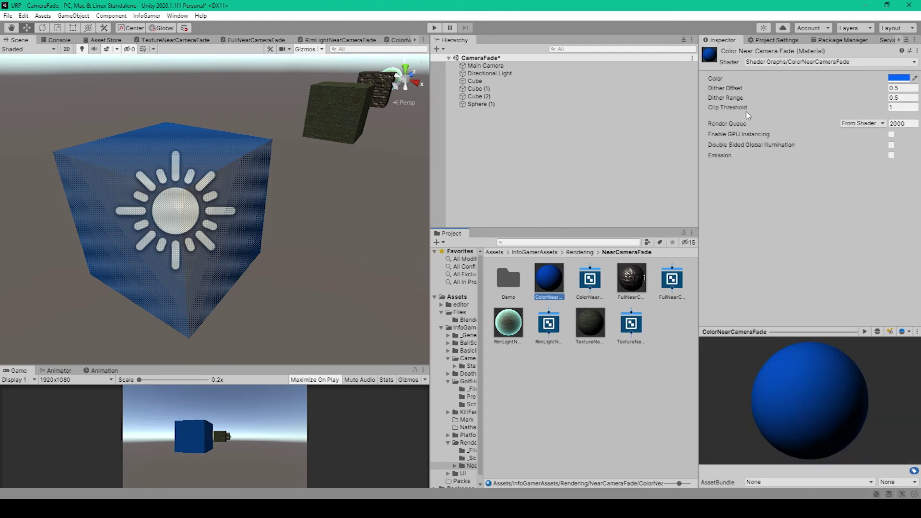
left_click(756, 66)
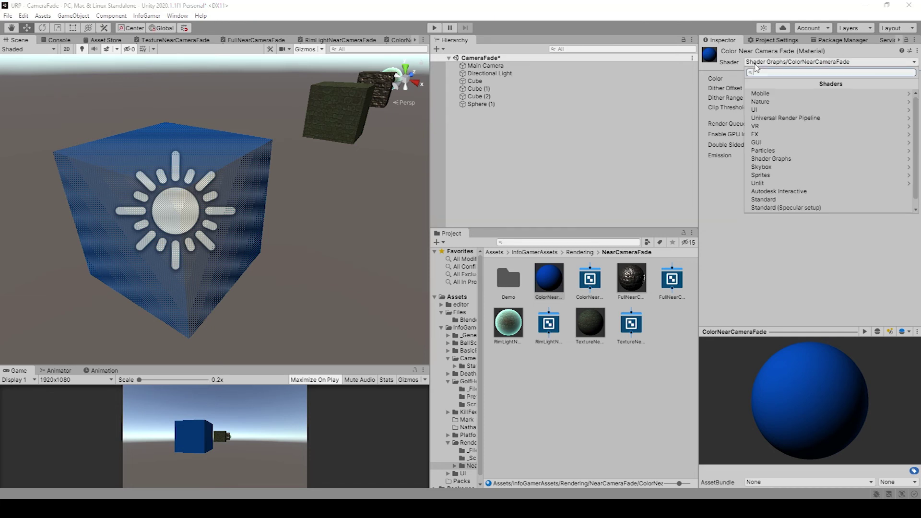
left_click(769, 159)
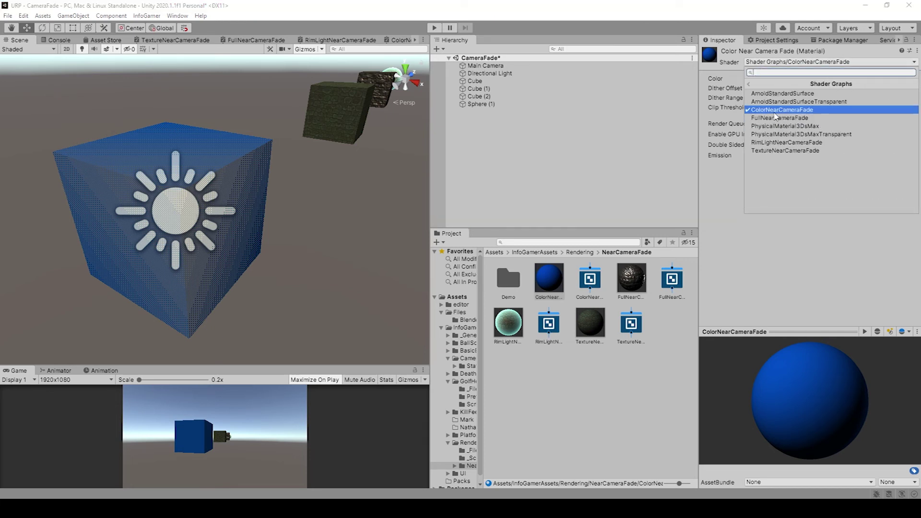
left_click(774, 110)
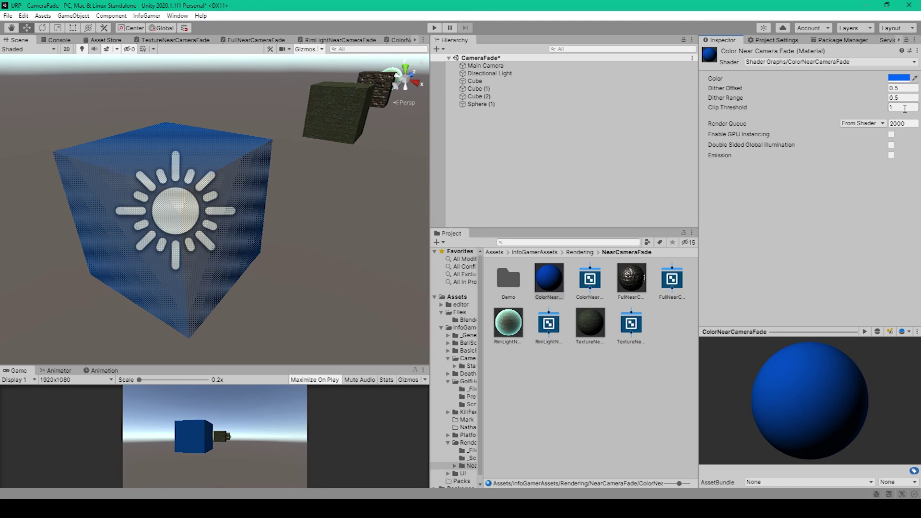
Examine how the blue cube dithers away at close range in the scene, and frame the textured Cube (1) for the same check
scroll(237, 243, "down", 5)
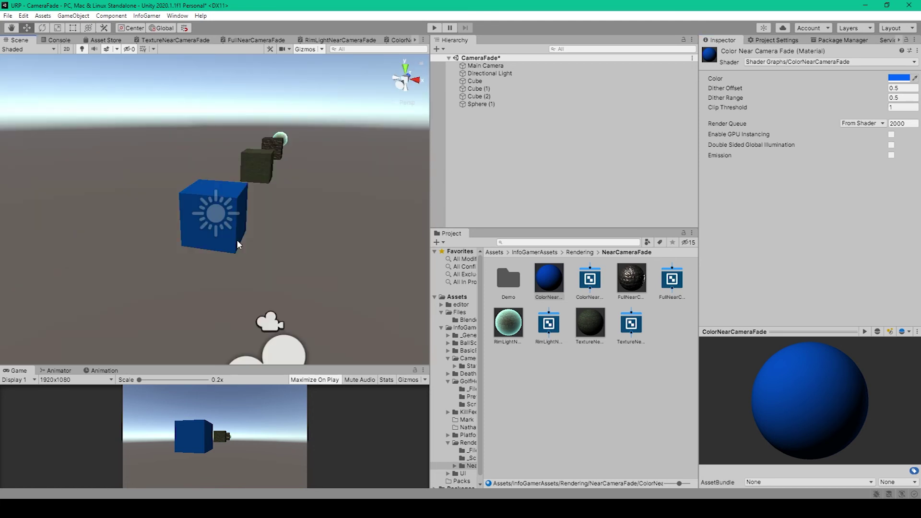
scroll(237, 241, "up", 4)
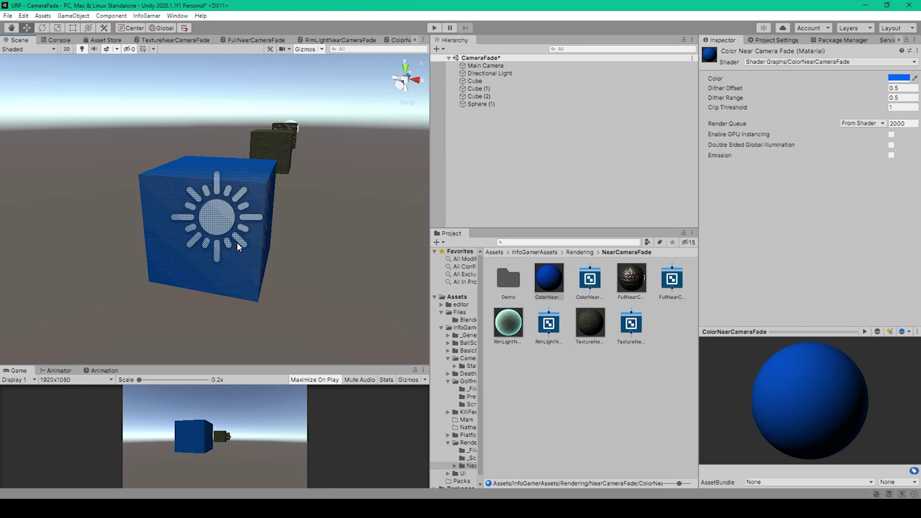
scroll(237, 243, "up", 2)
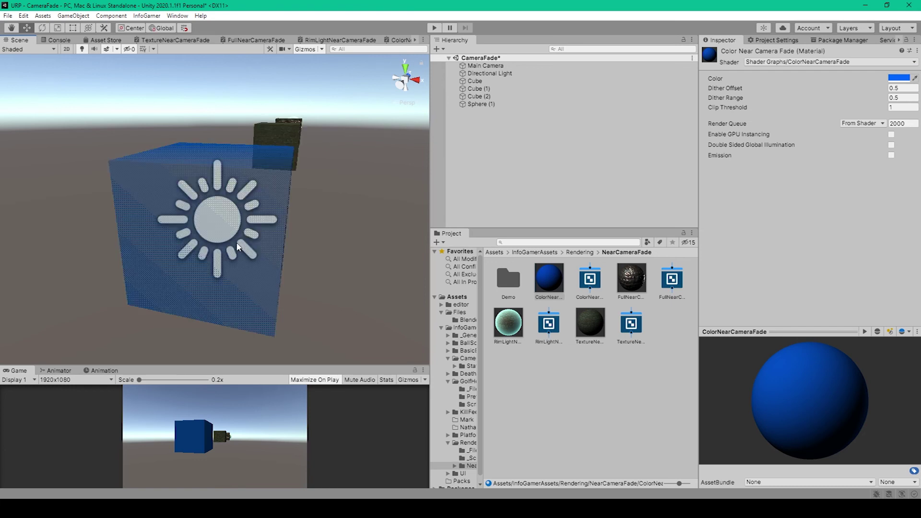
right_click_drag(245, 240, 286, 186)
left_click(286, 185)
key("f")
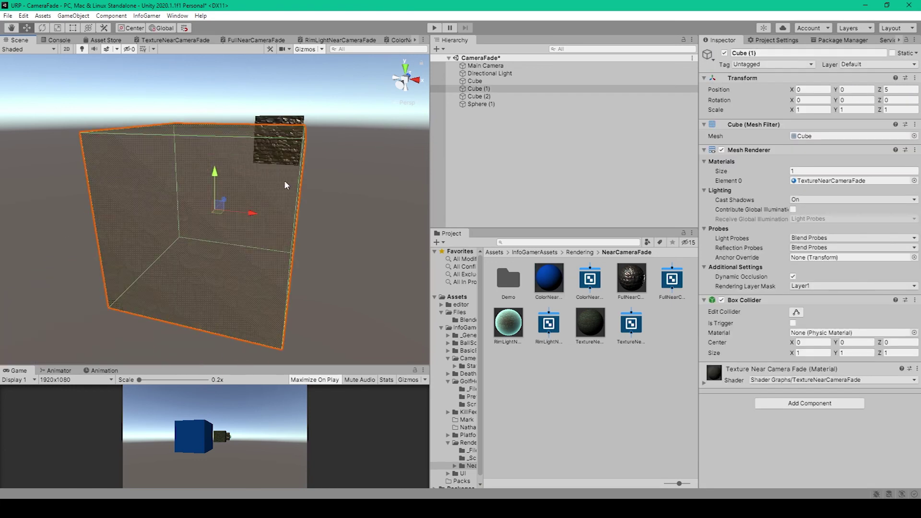
Examine the rim-light fade on Sphere (1) from near and far, and run the scene in play mode
left_click(247, 160)
key("f")
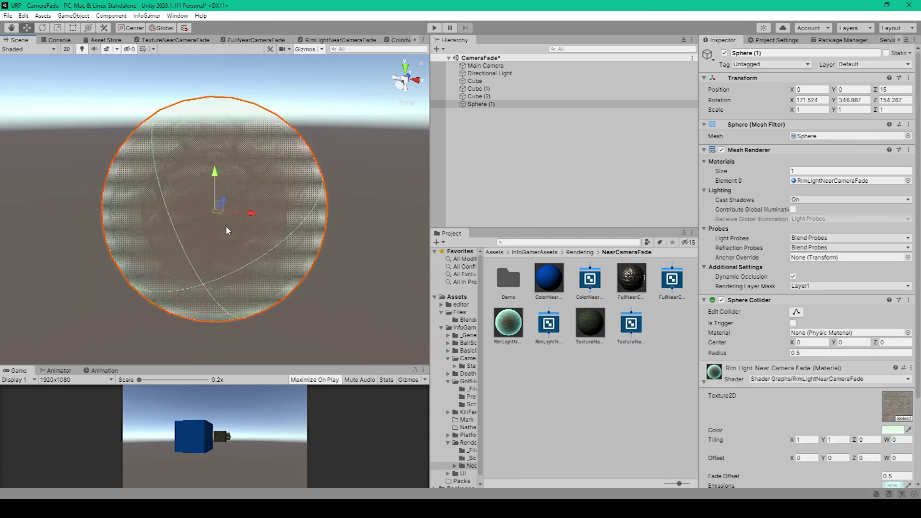
scroll(250, 227, "down", 3)
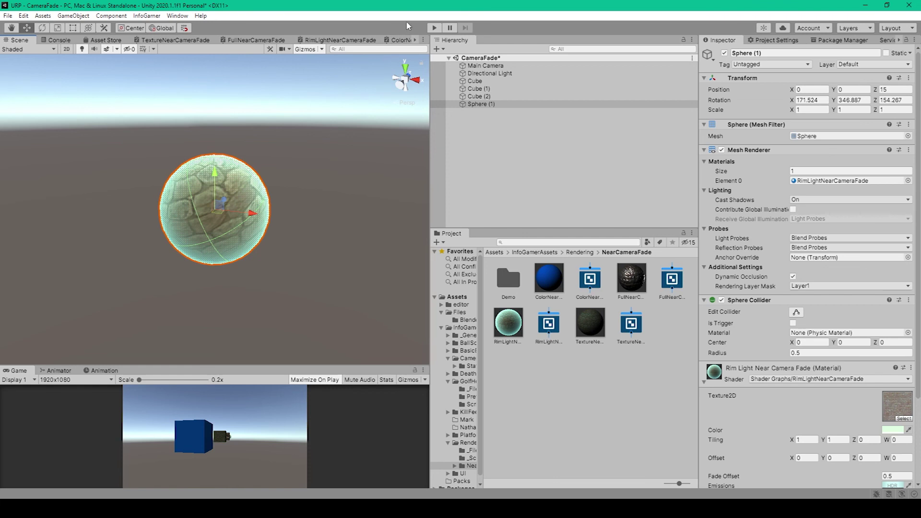
left_click(434, 28)
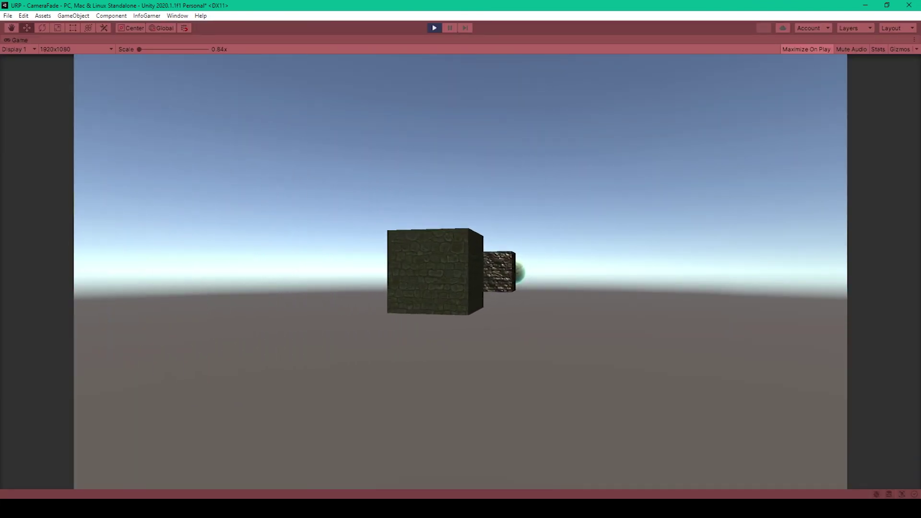